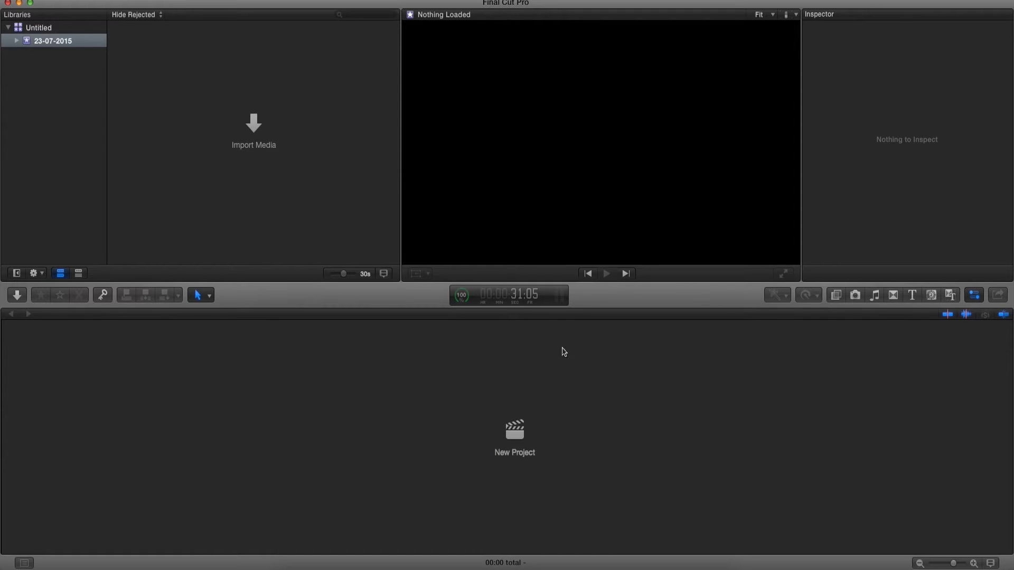
Create an Untitled Project, then import MVI_0671.MOV and Output 1-2.mp3 into the event
left_click(513, 437)
left_click(634, 57)
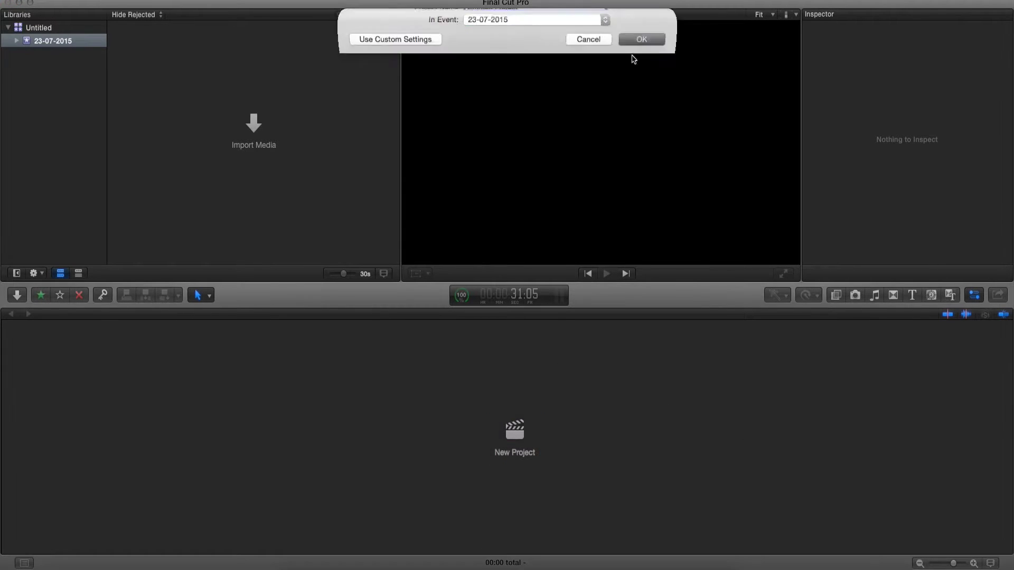
left_click(93, 0)
left_click(241, 61)
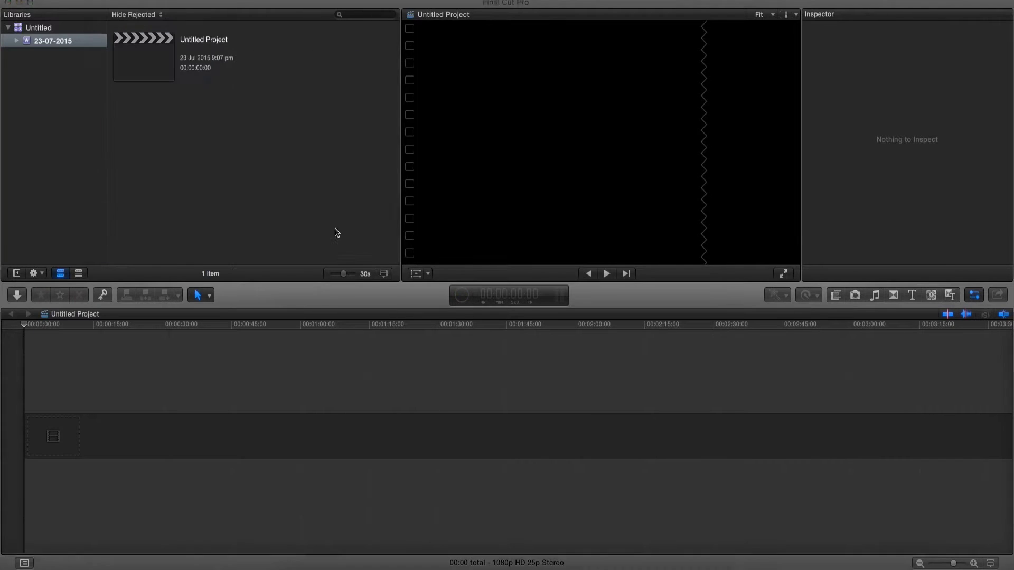
left_click(331, 395)
left_click(779, 542)
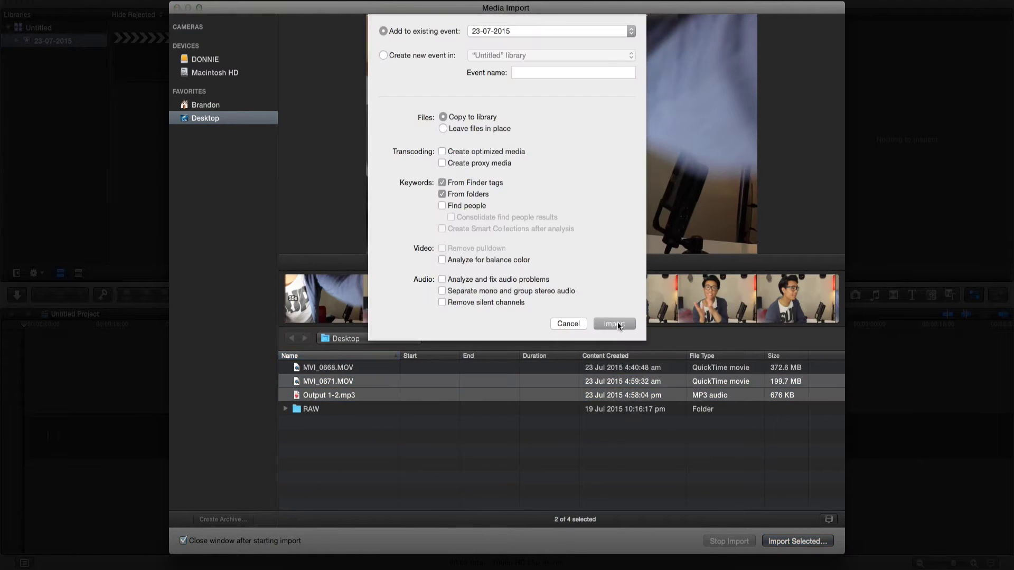
left_click(617, 323)
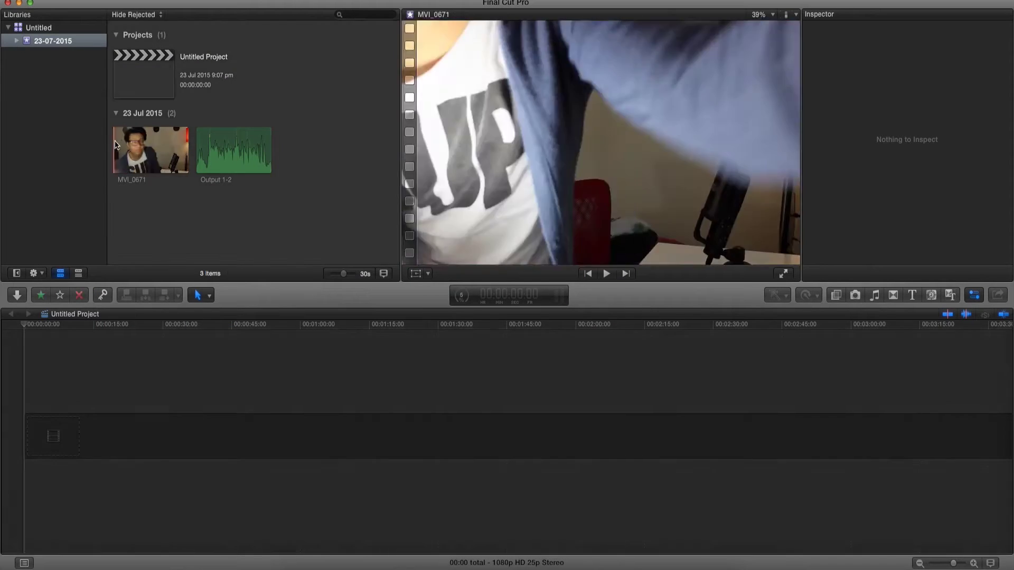
left_click(120, 147)
key("space")
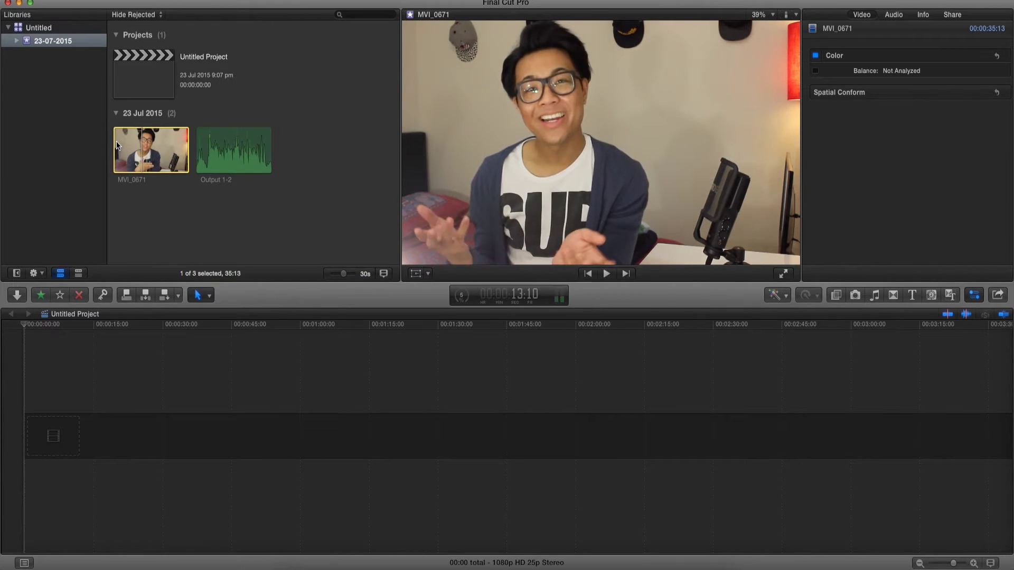
key("space")
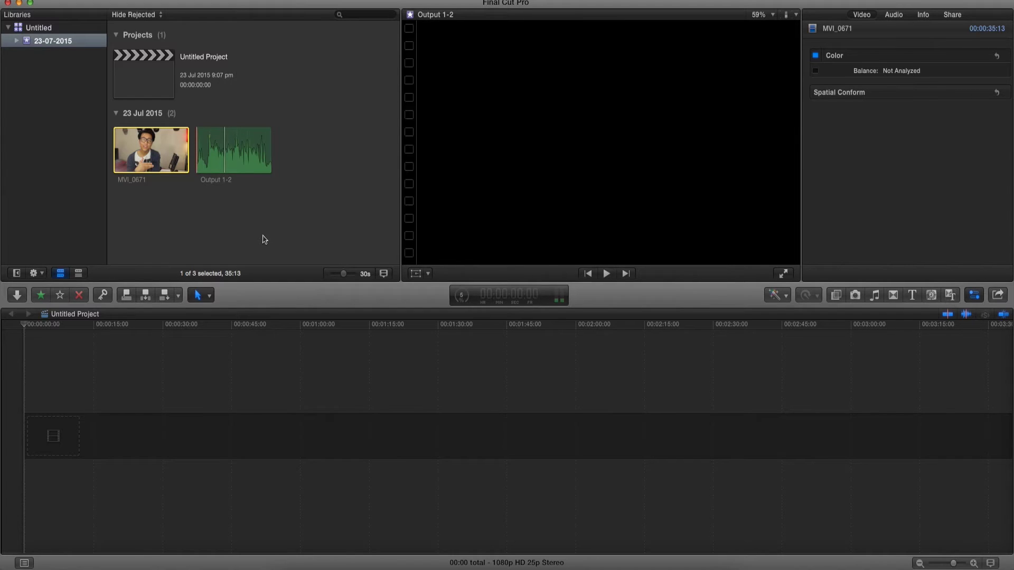
key("space")
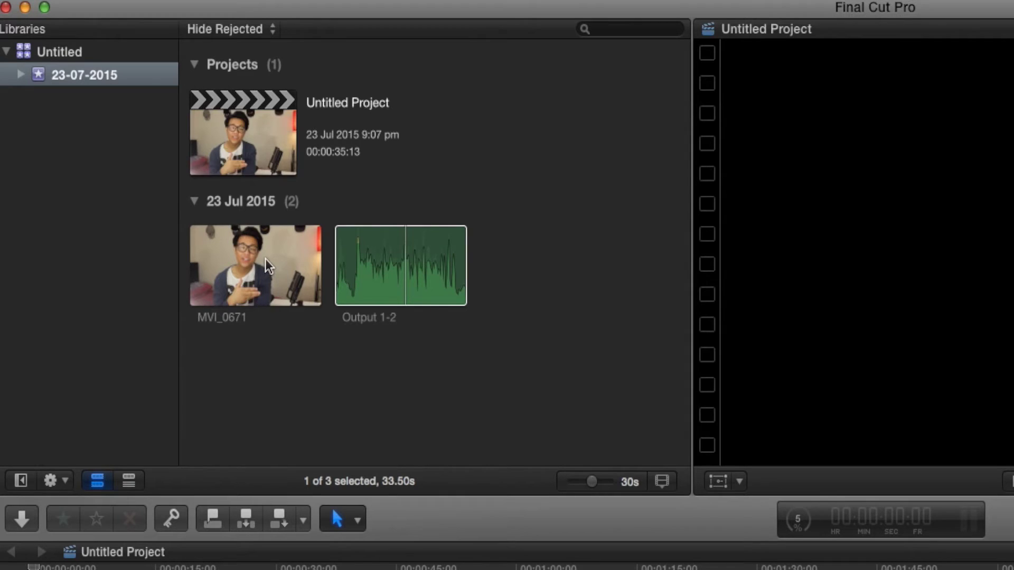
left_click(265, 259)
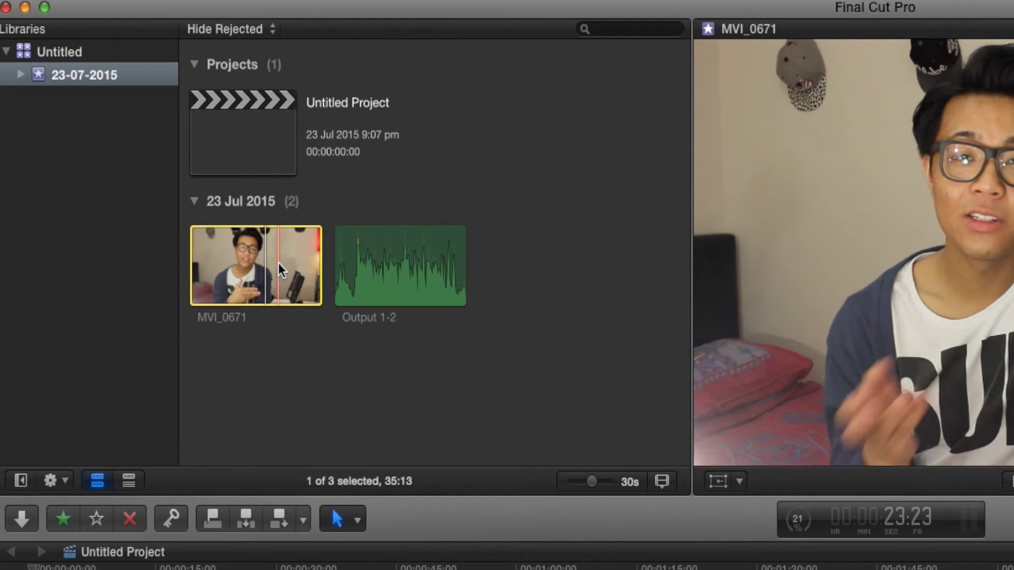
Synchronize MVI_0671 with the Output 1-2 audio and append the synchronized clip to the timeline
left_click(395, 258, "super")
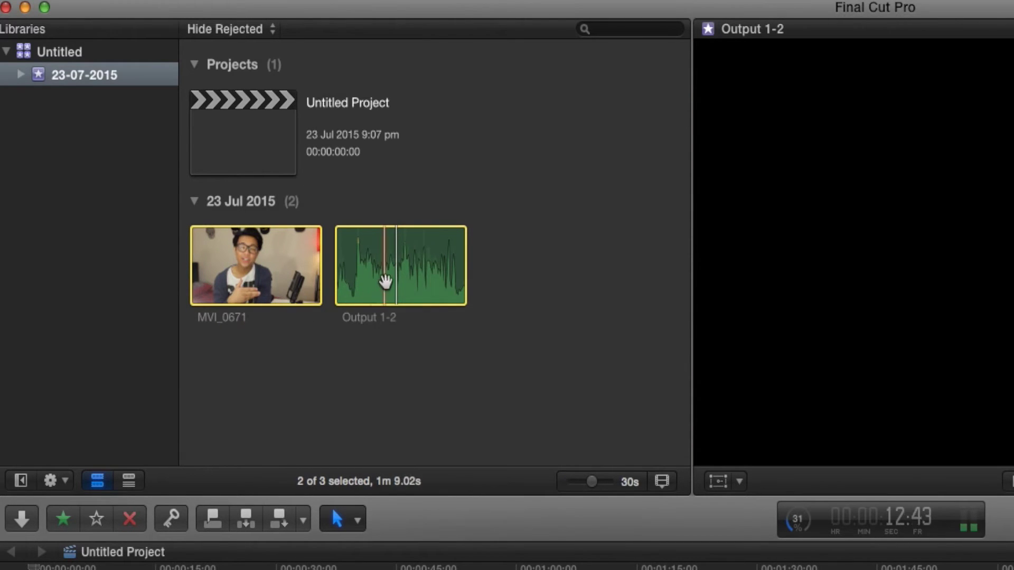
right_click(384, 282)
left_click(682, 373)
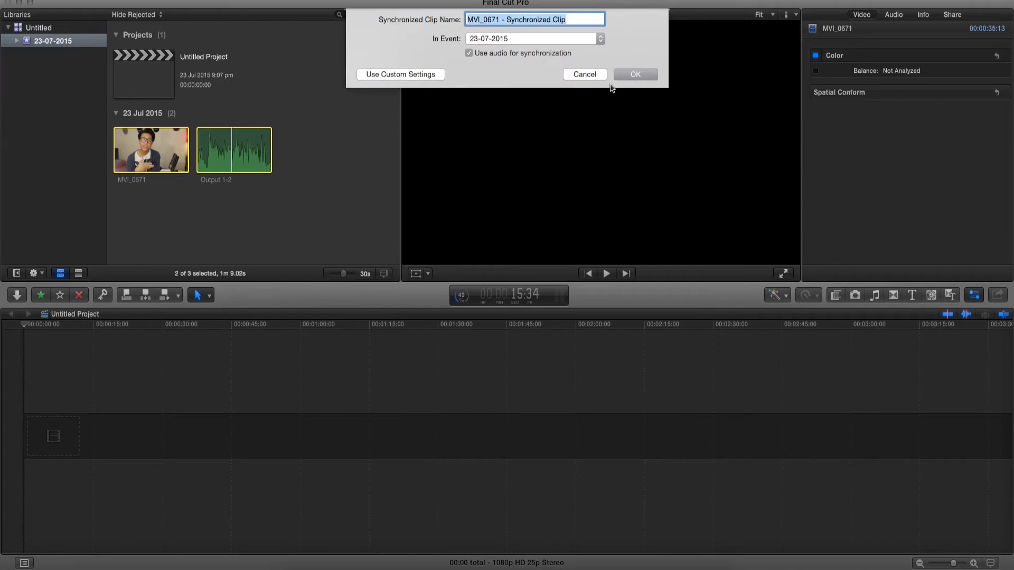
left_click(626, 73)
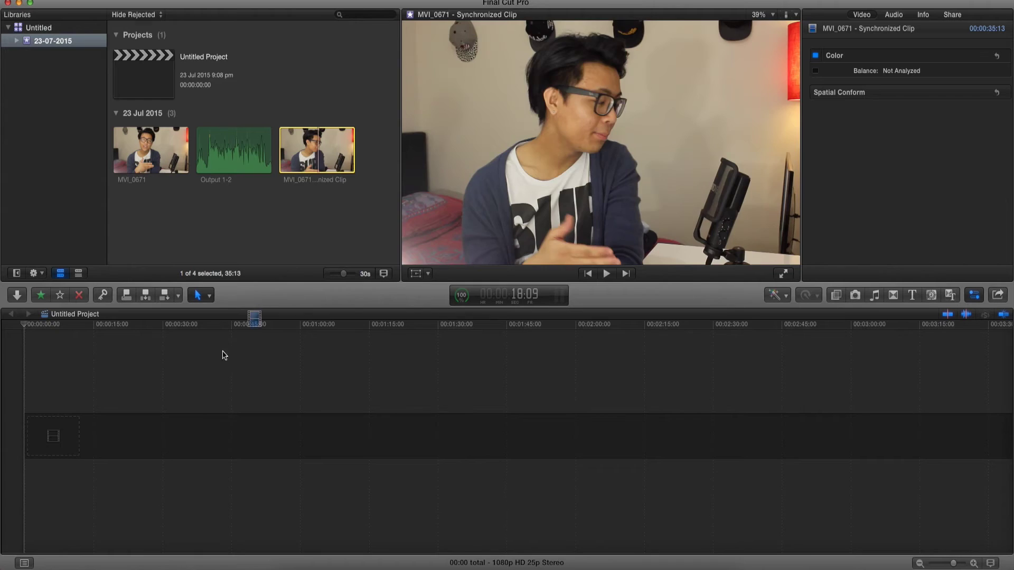
key("e")
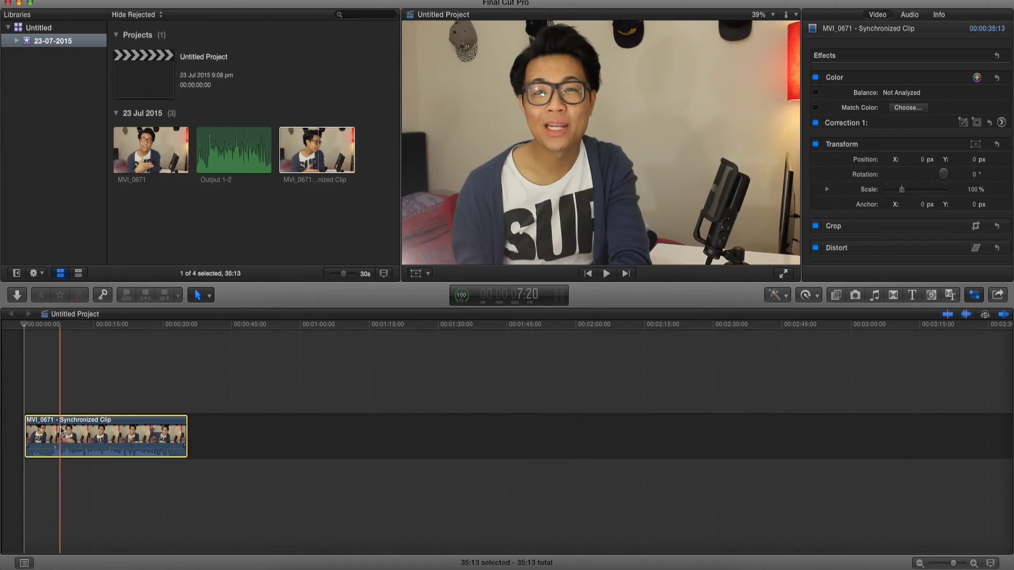